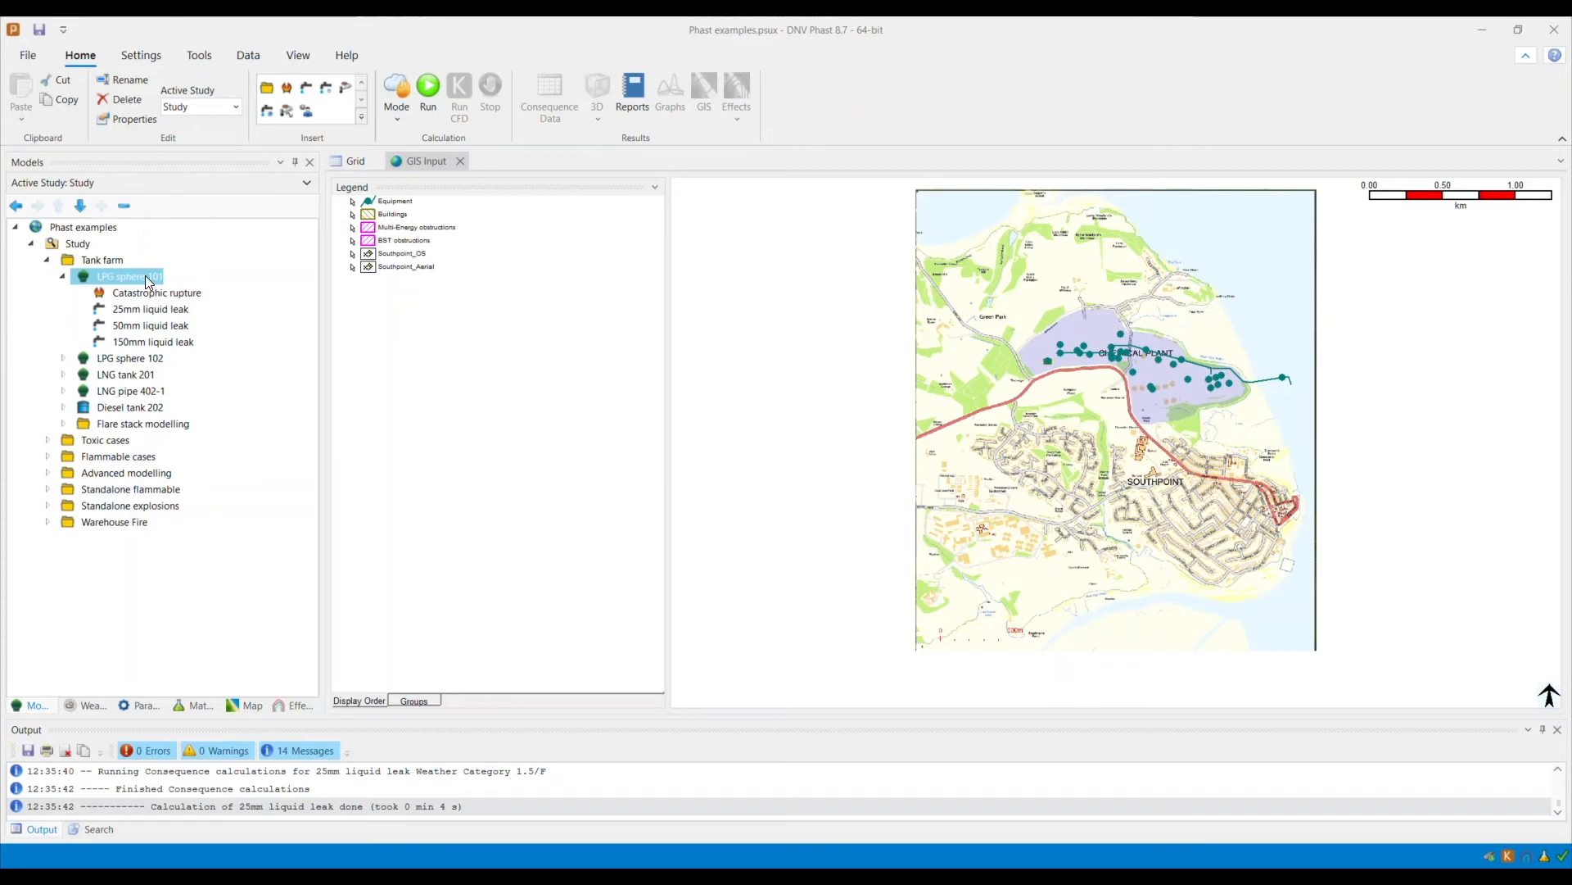
Switch the 25mm liquid leak to Consequence mode and create a user-defined source for Category 1.5/D.
{"action": "left_click", "coordinate": [158, 311]}
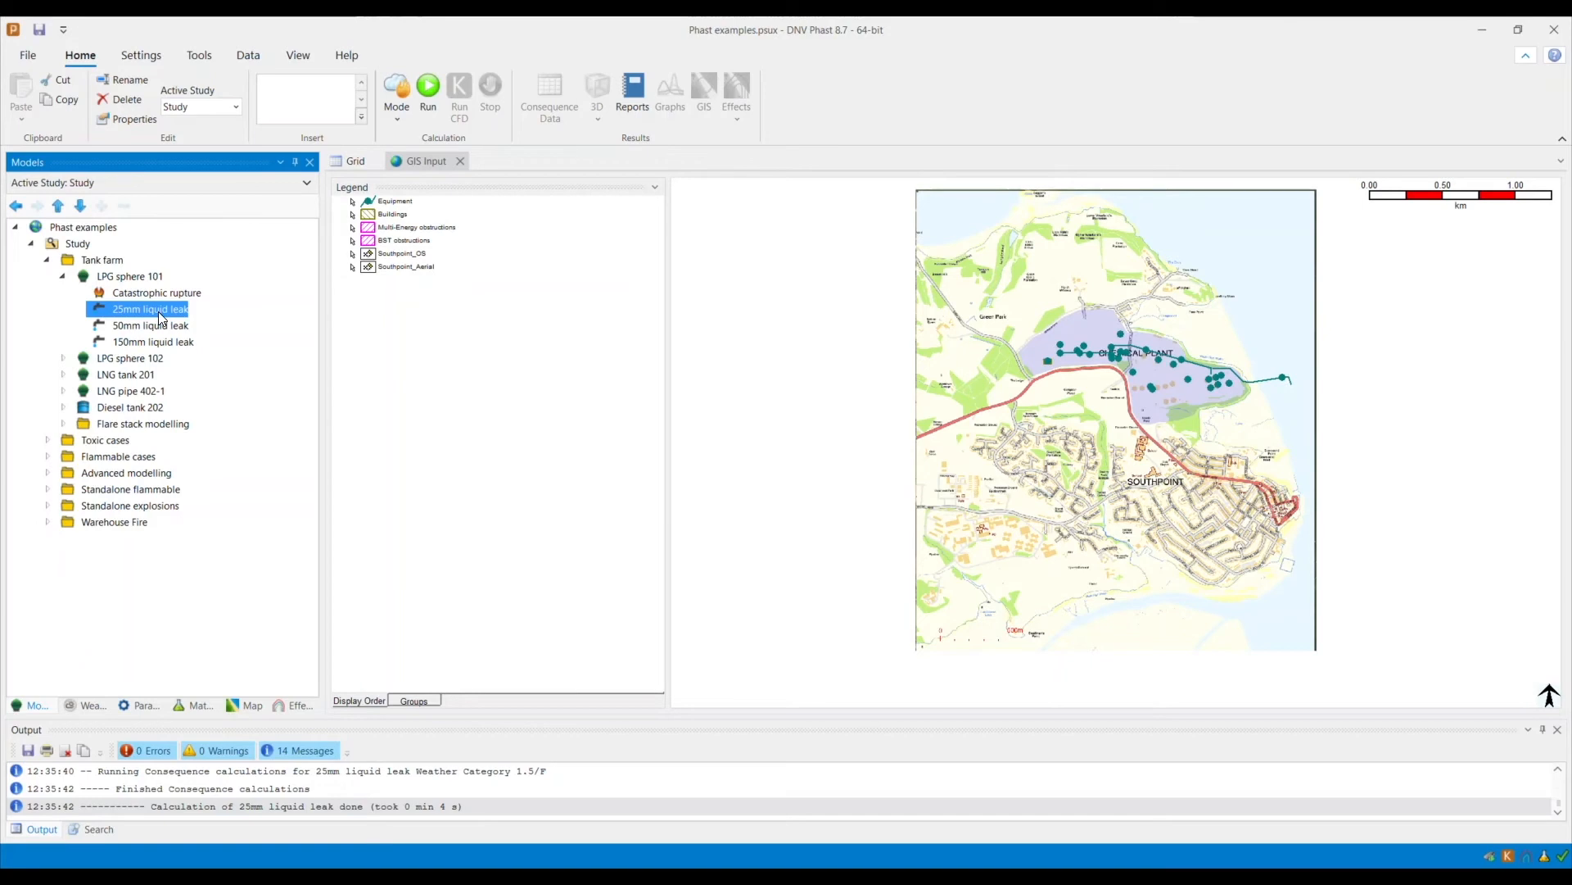
{"action": "left_click", "coordinate": [390, 99]}
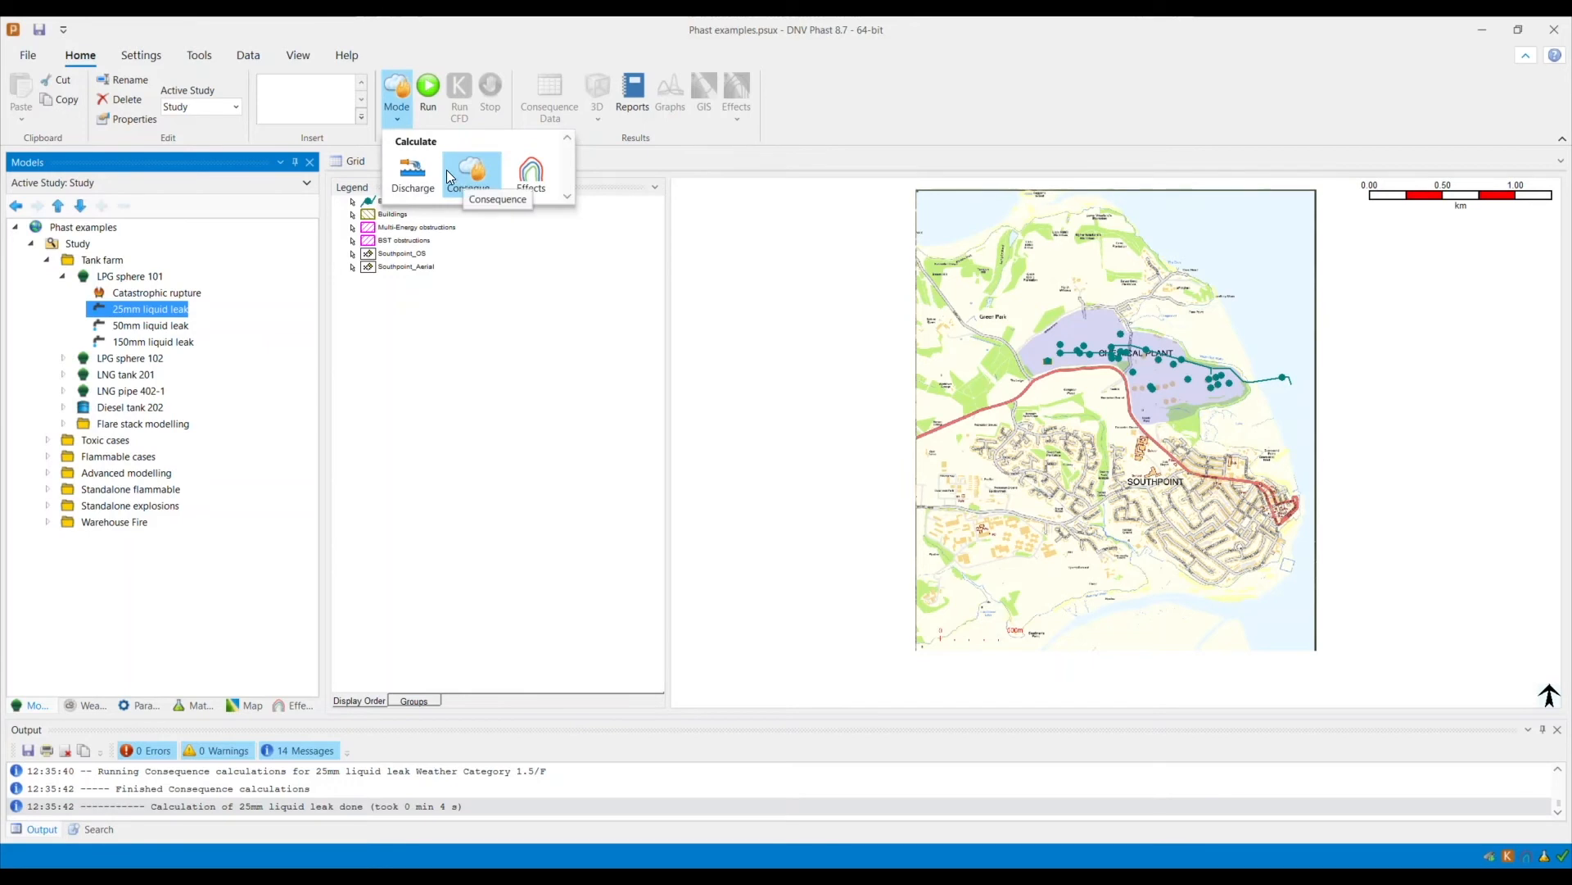
{"action": "left_click", "coordinate": [439, 38]}
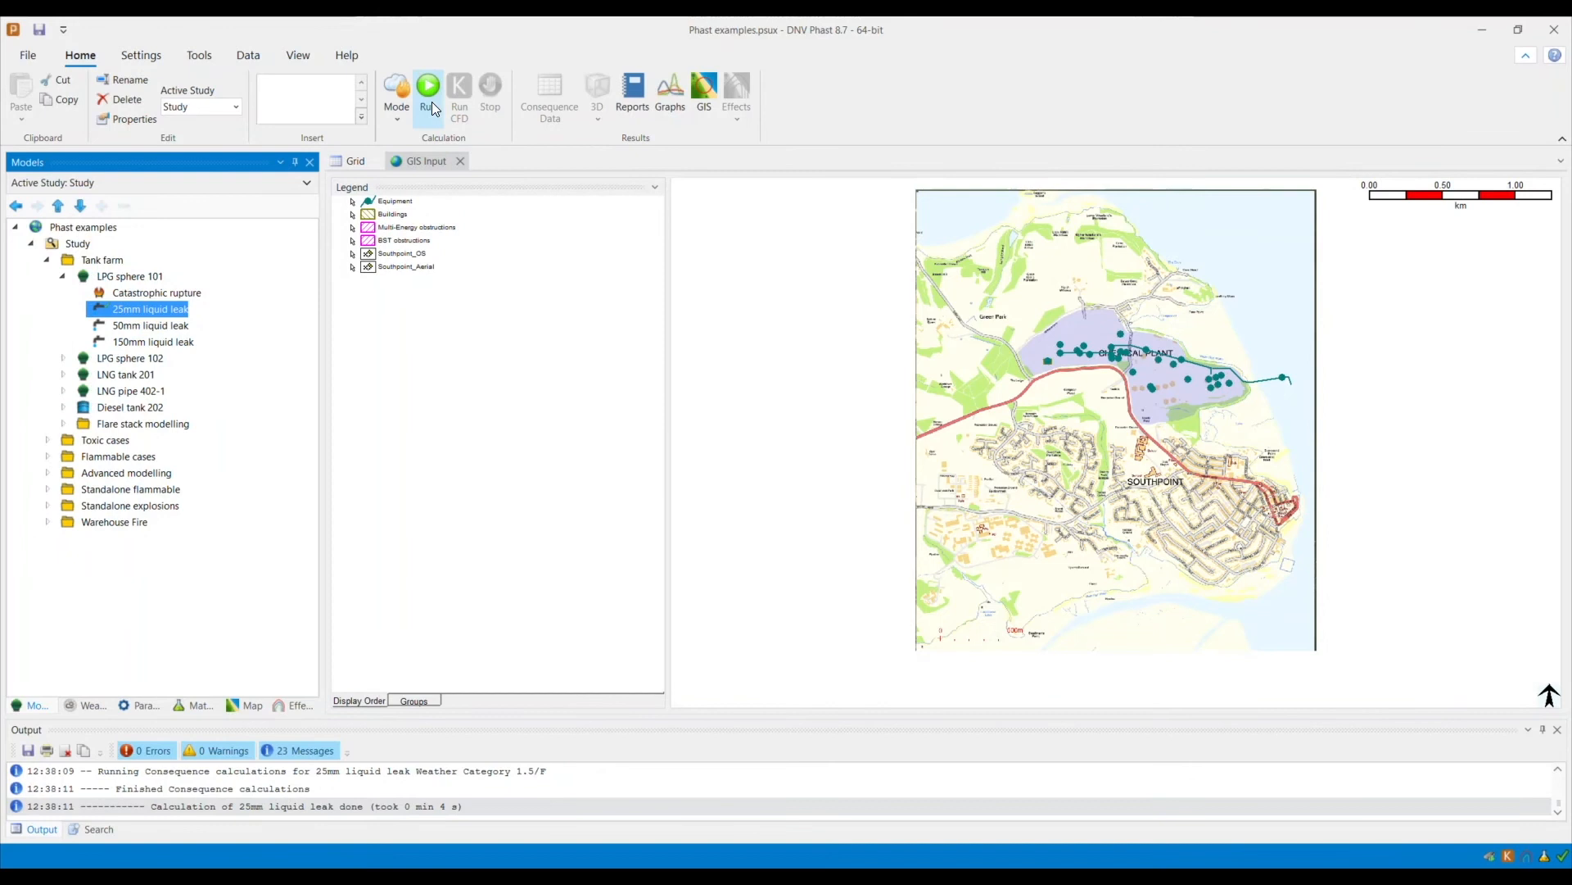
{"action": "right_click", "coordinate": [172, 312]}
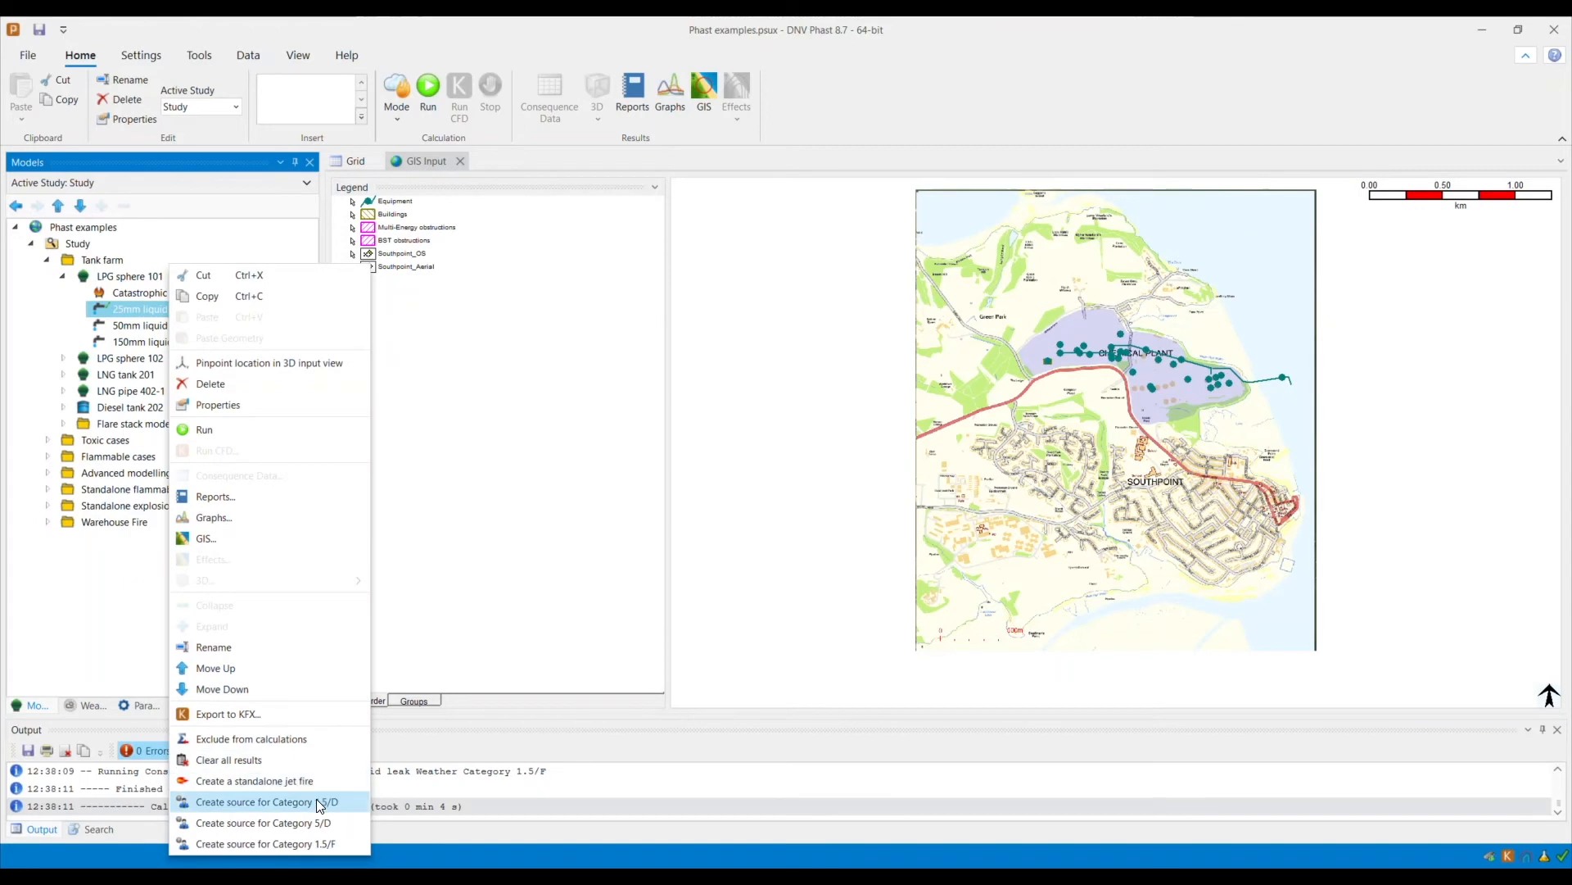
{"action": "left_click", "coordinate": [338, 799]}
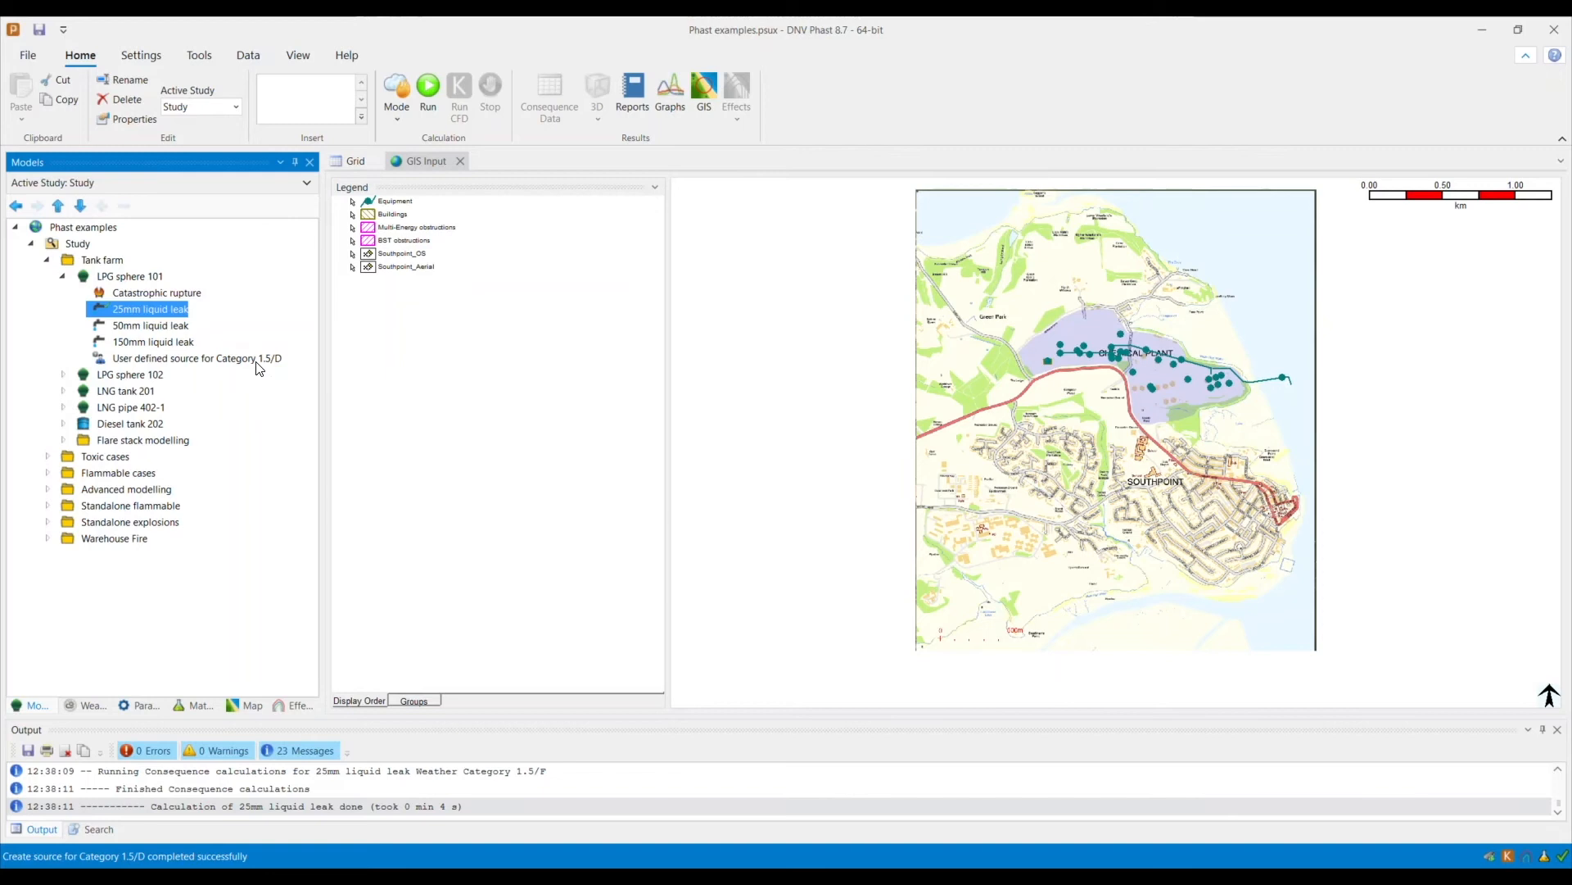
Change both mass flow rows of the user-defined source to 15 kg/s and run the consequence calculations.
{"action": "double_click", "coordinate": [258, 359]}
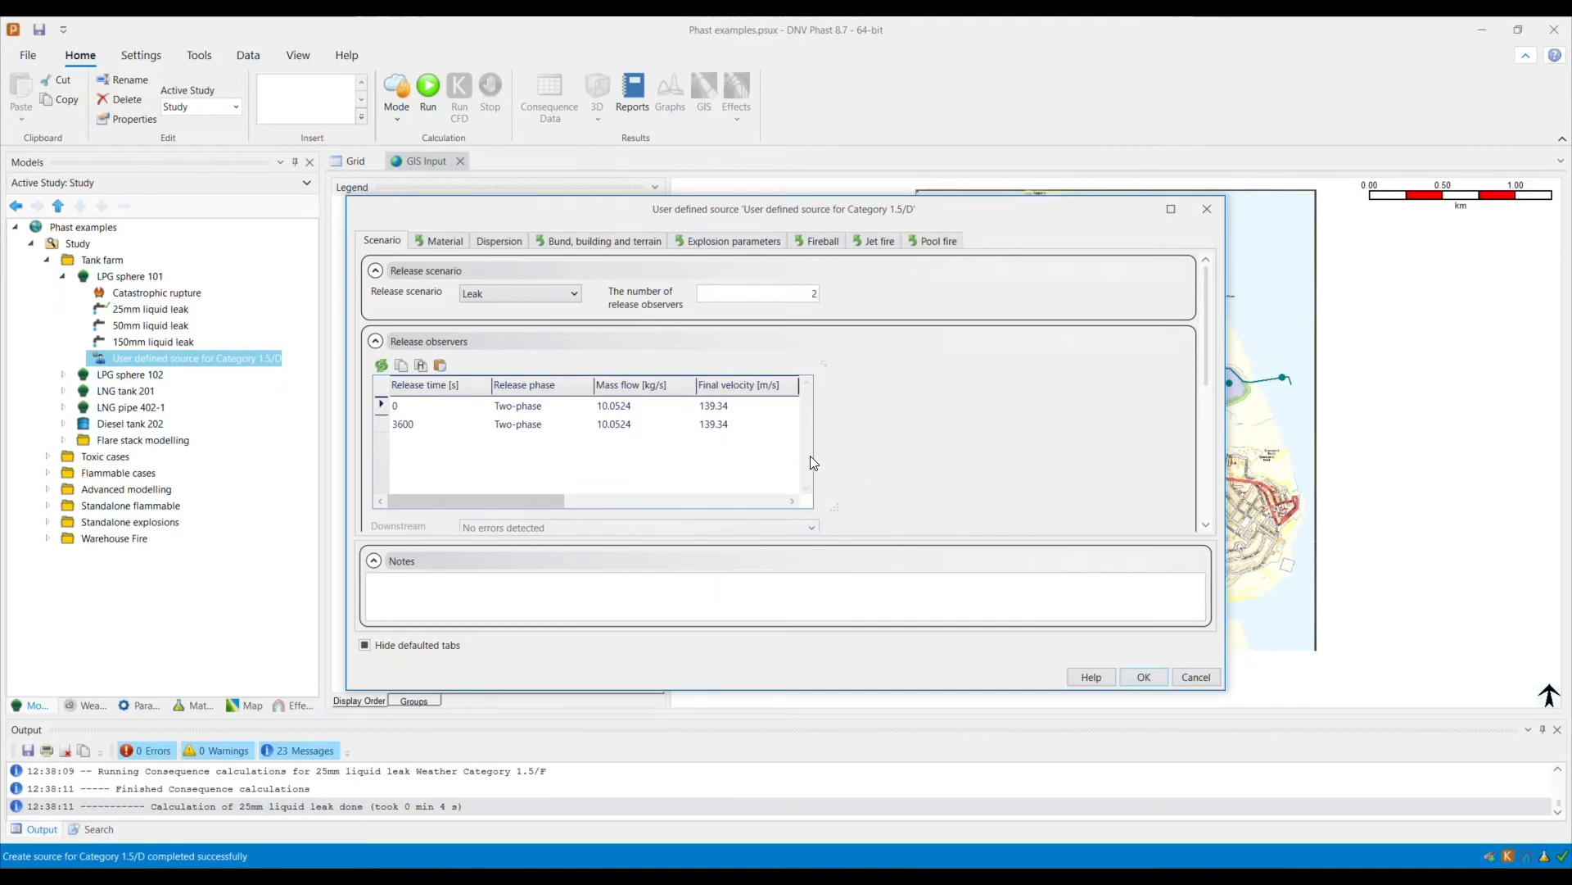
{"action": "left_click", "coordinate": [648, 411]}
{"action": "type", "text": "15"}
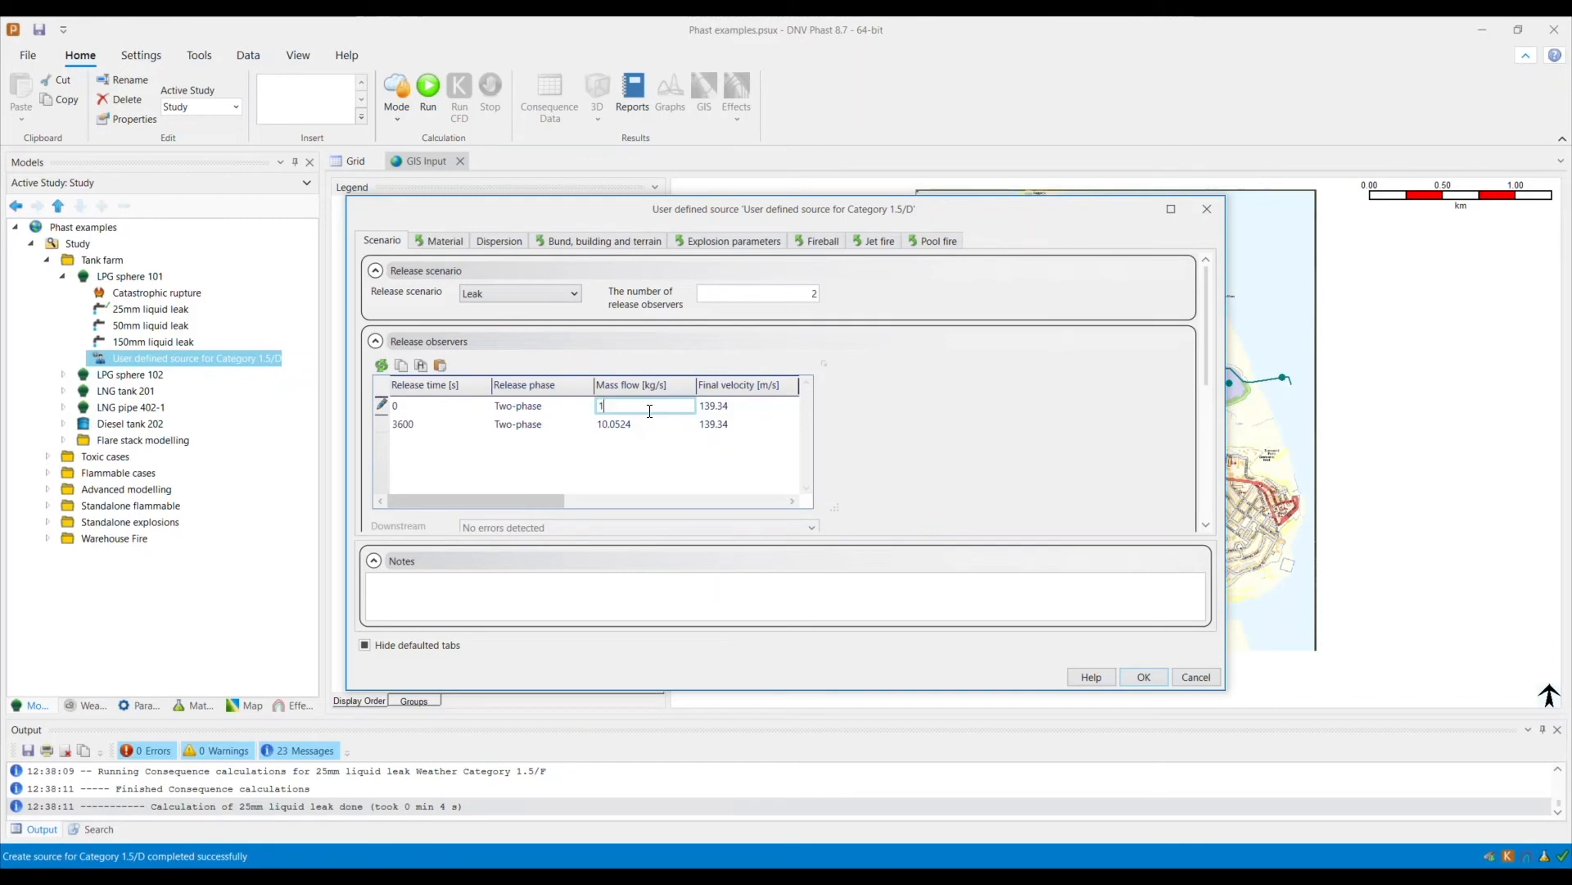
{"action": "left_click", "coordinate": [652, 426]}
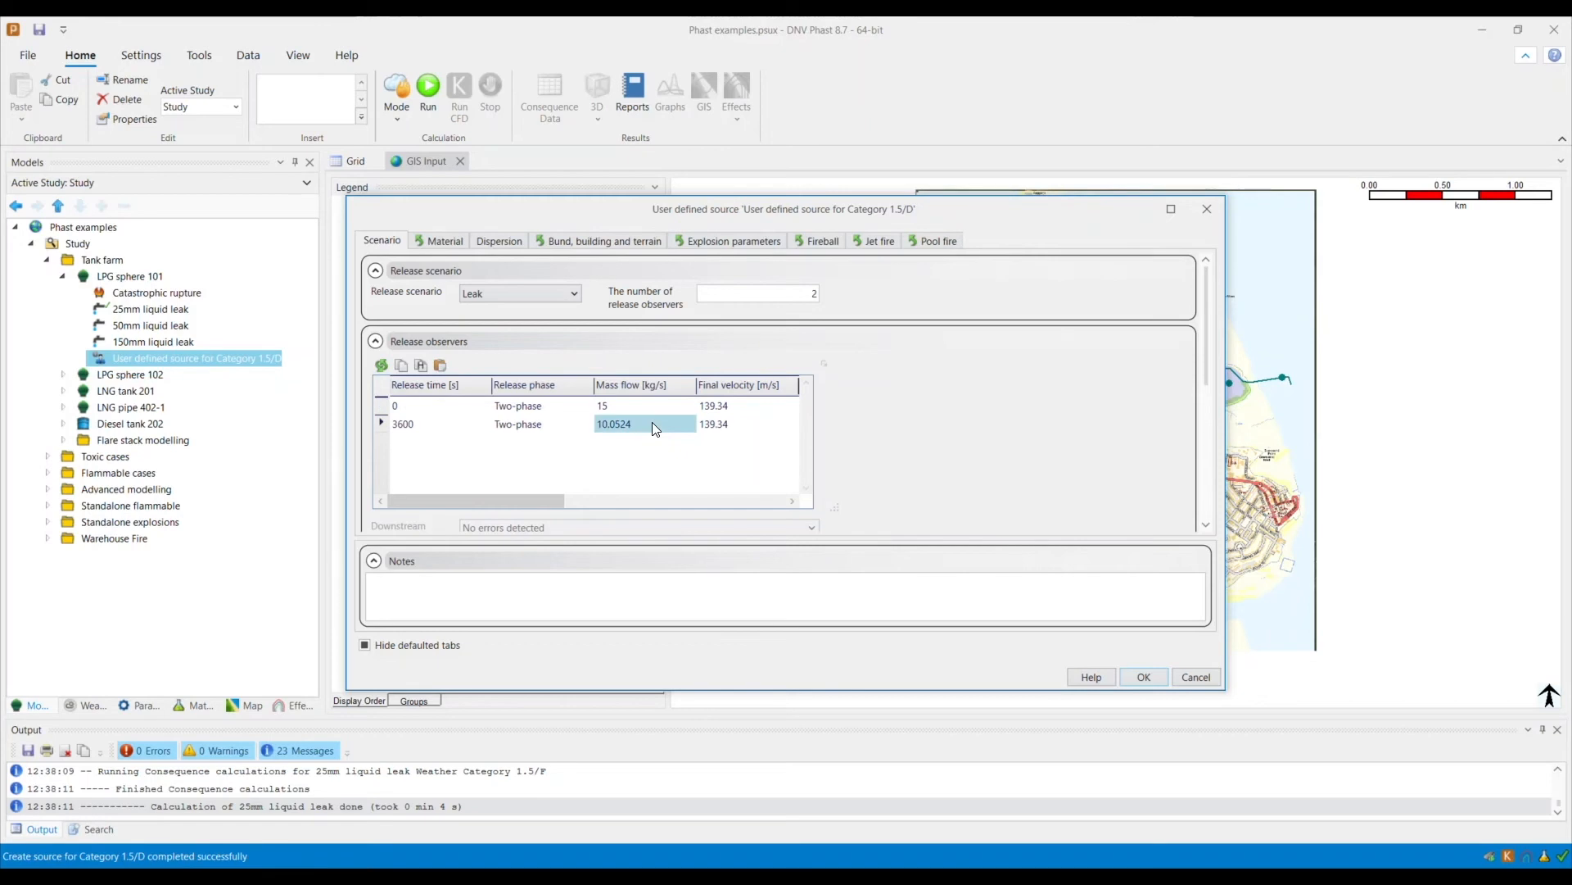
{"action": "type", "text": "1"}
{"action": "type", "text": "5"}
{"action": "left_click", "coordinate": [1137, 676]}
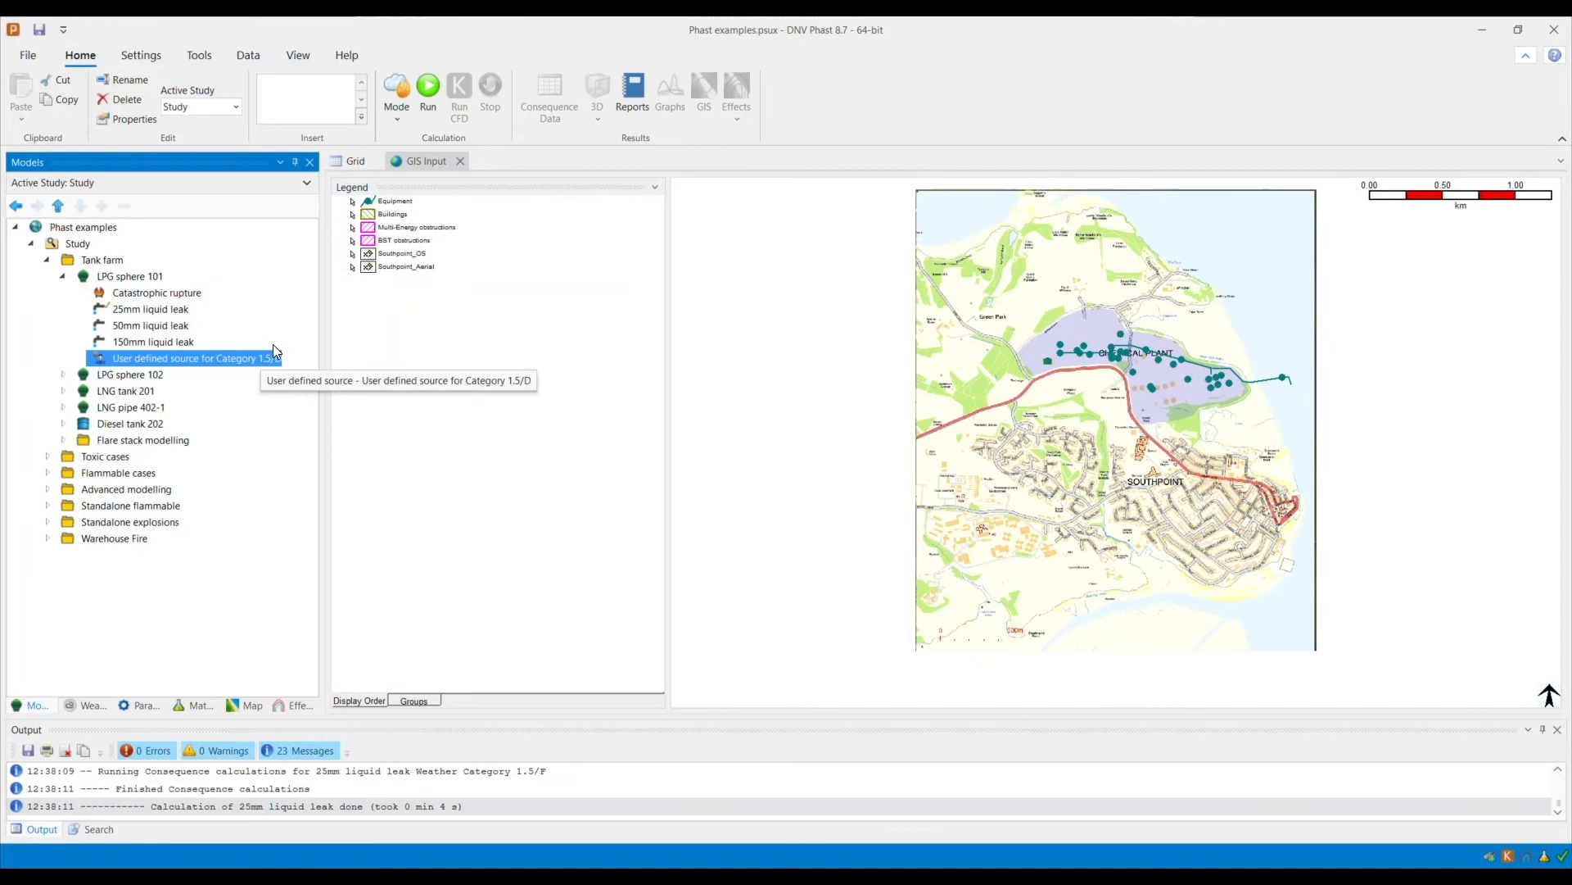
{"action": "left_click", "coordinate": [418, 117]}
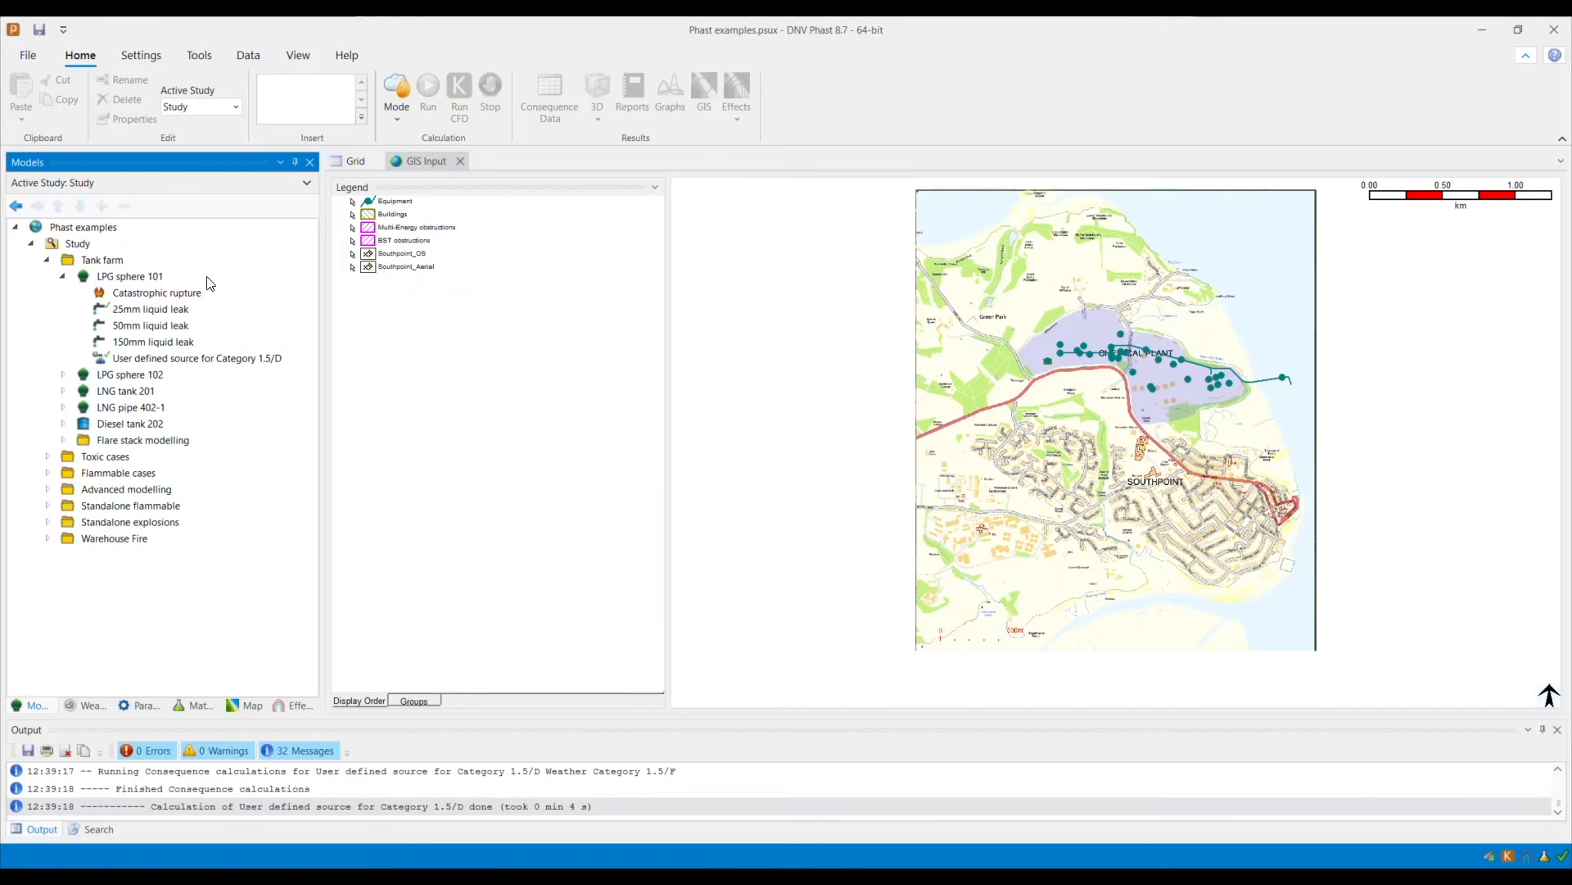
Generate the 25mm liquid leak result graphs with Category 5/D and 1.5/F excluded, leaving only 1.5/D.
{"action": "left_click", "coordinate": [161, 317]}
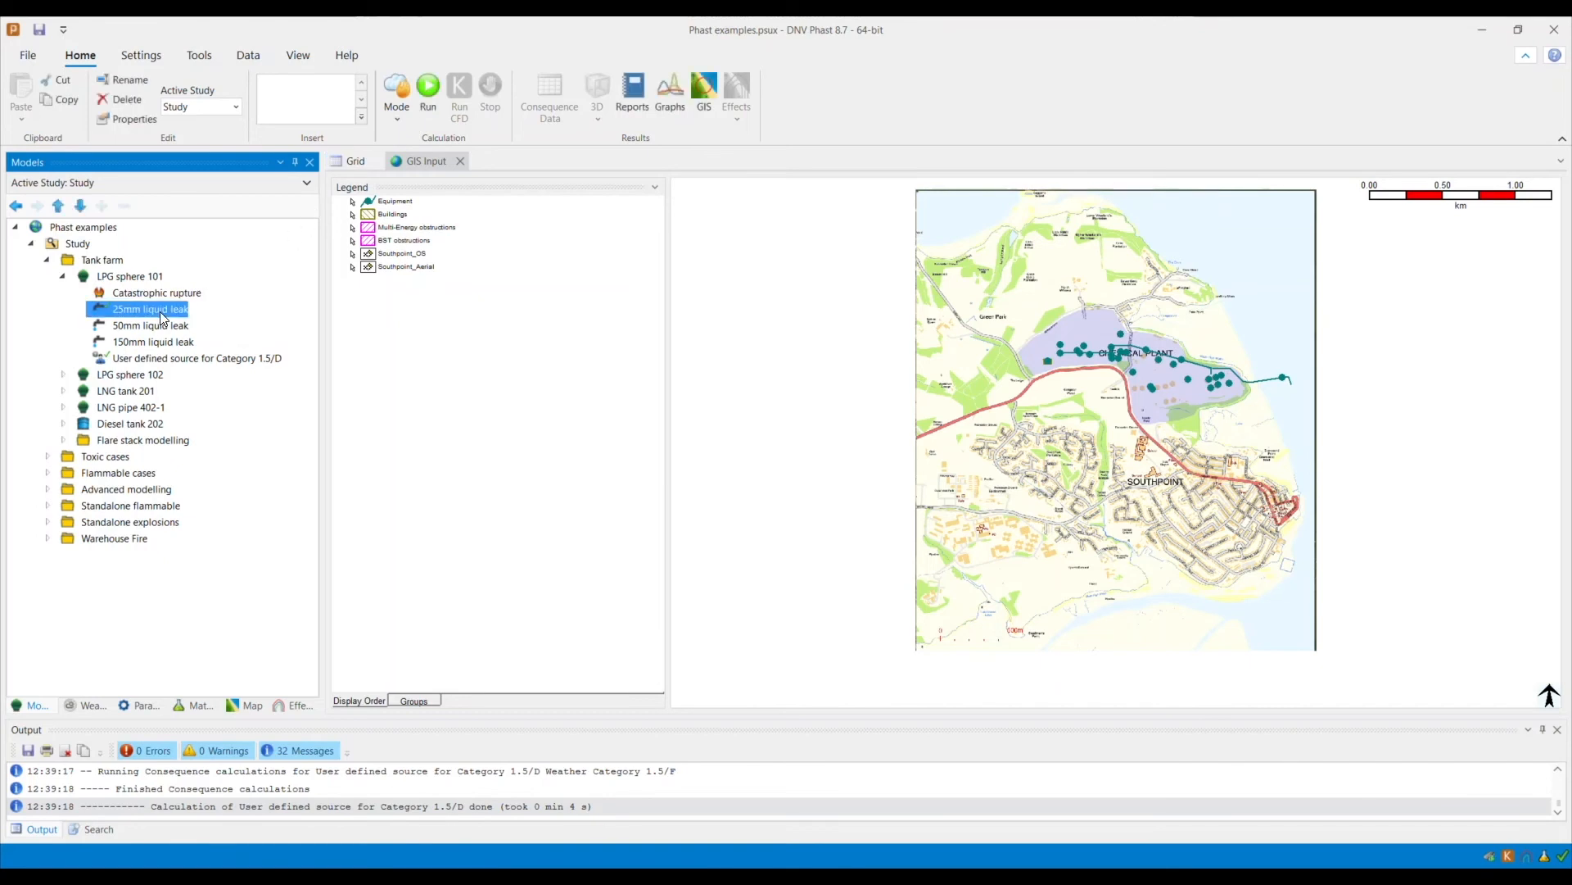
{"action": "left_click", "coordinate": [662, 112]}
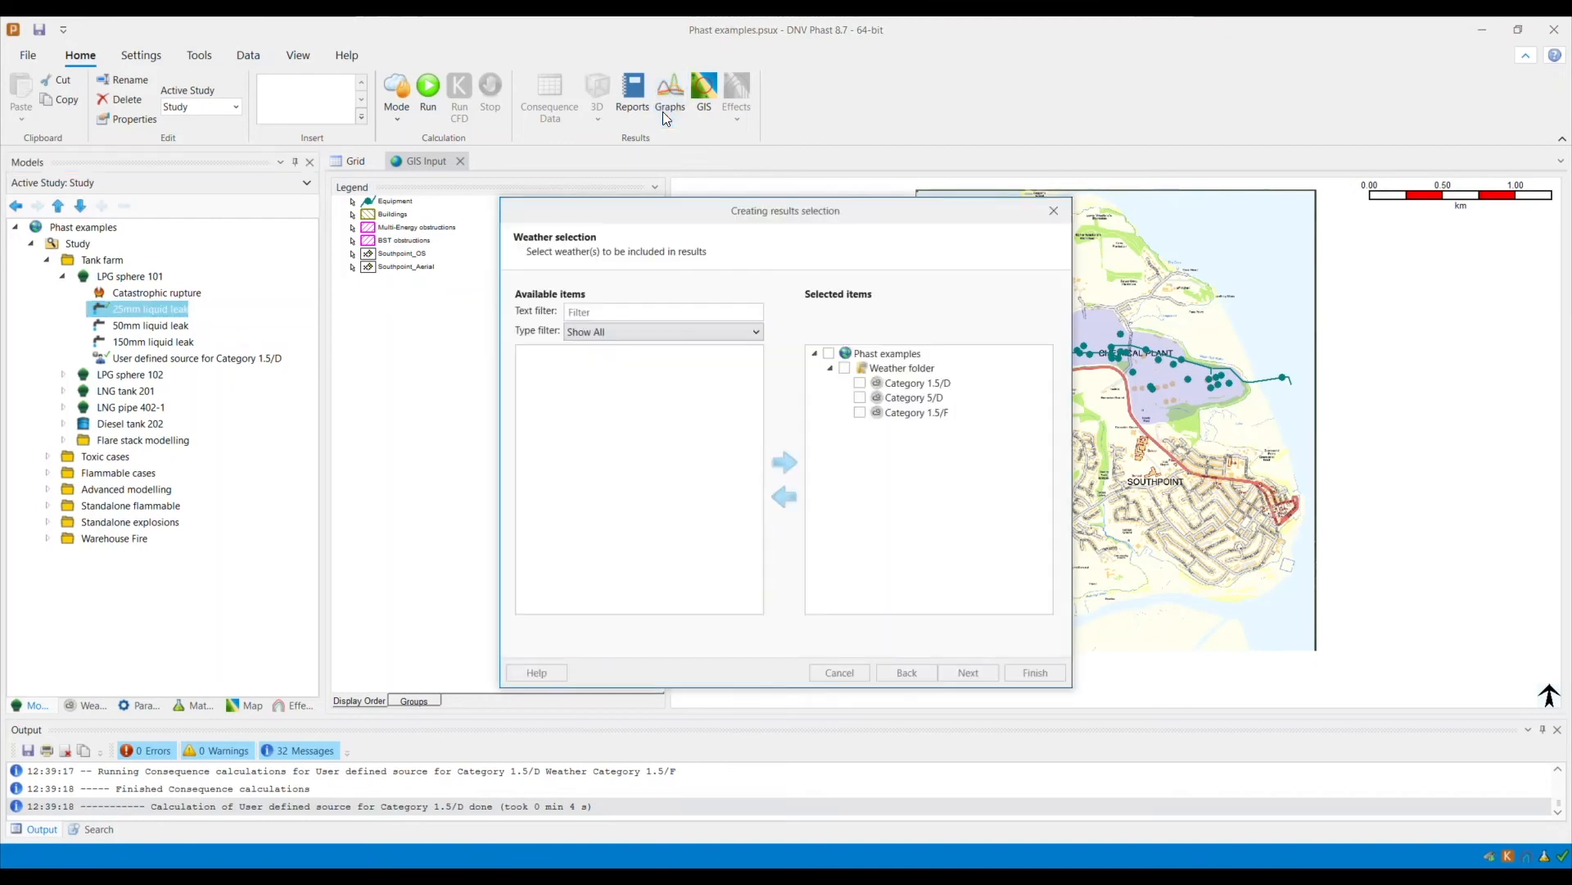
{"action": "left_click", "coordinate": [860, 399]}
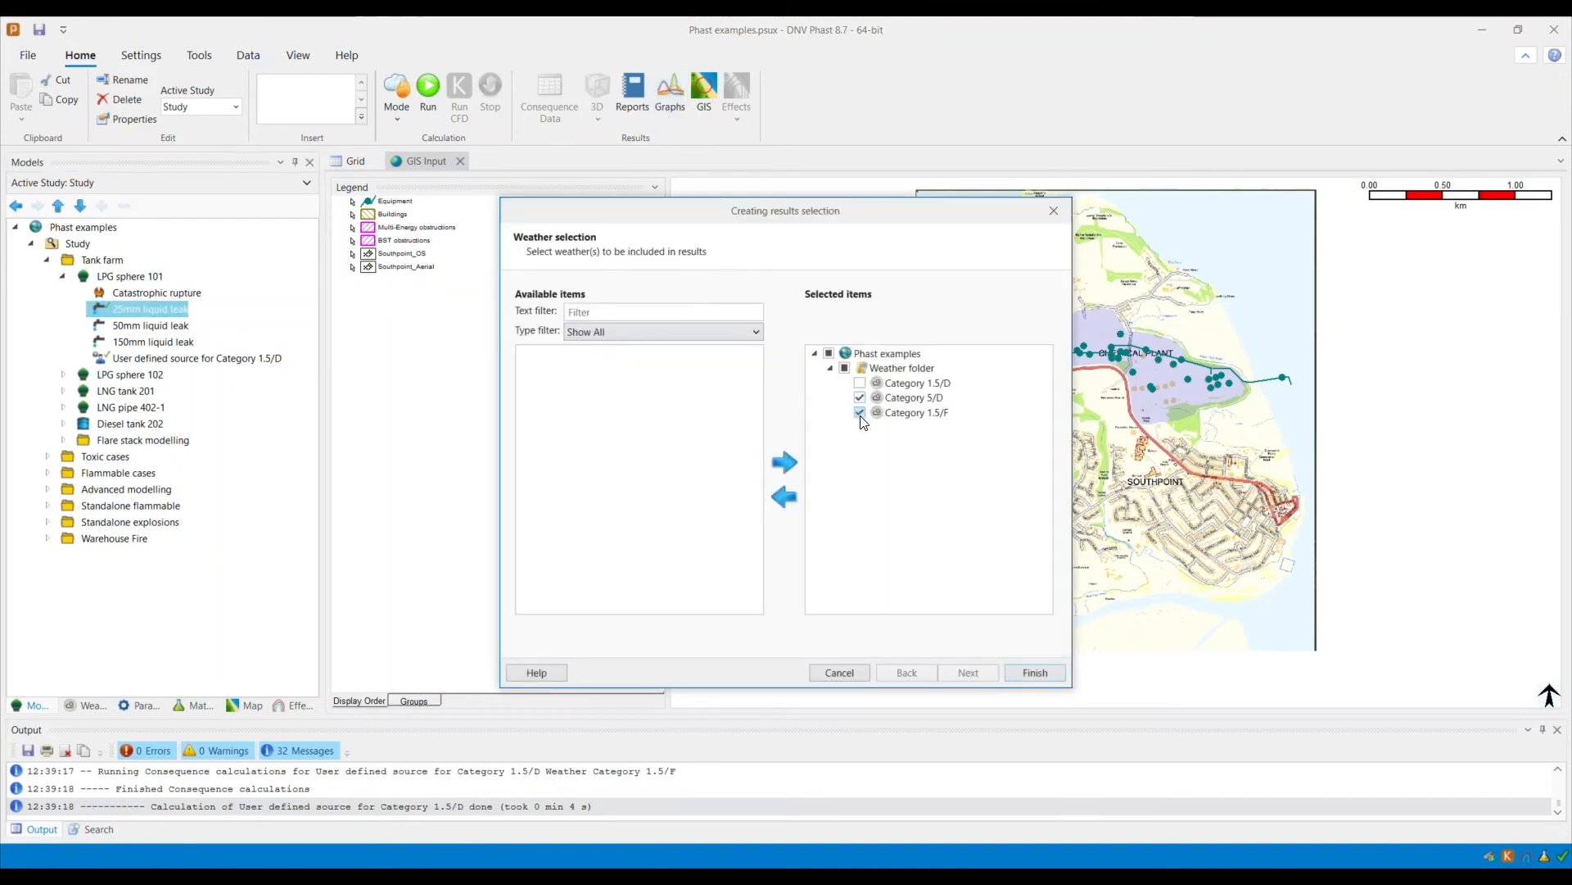
{"action": "left_click", "coordinate": [784, 496]}
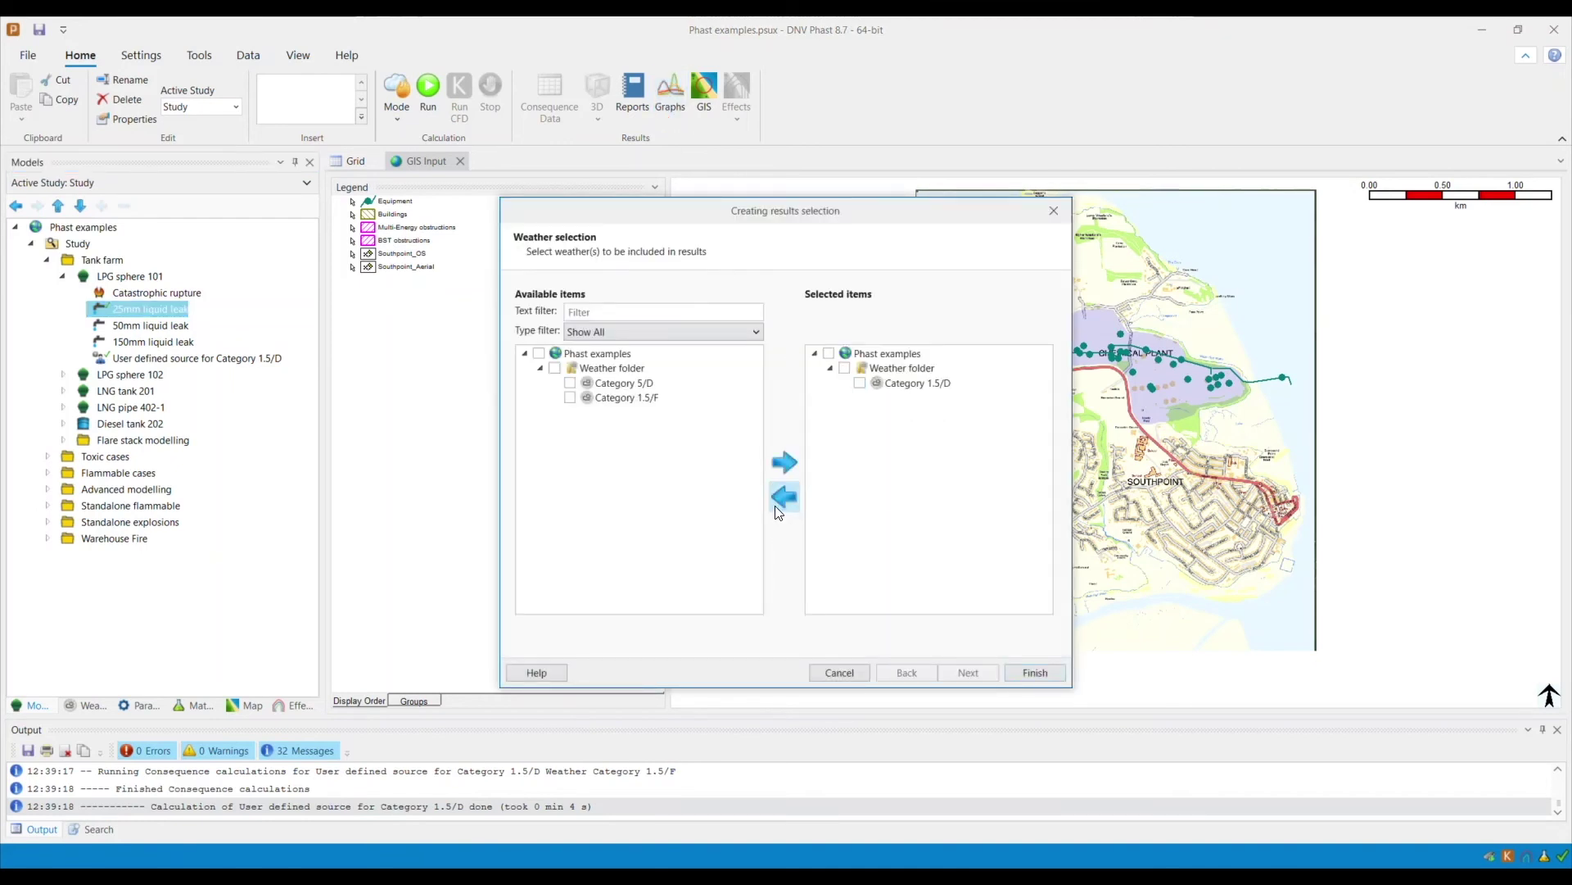
{"action": "left_click", "coordinate": [1051, 677]}
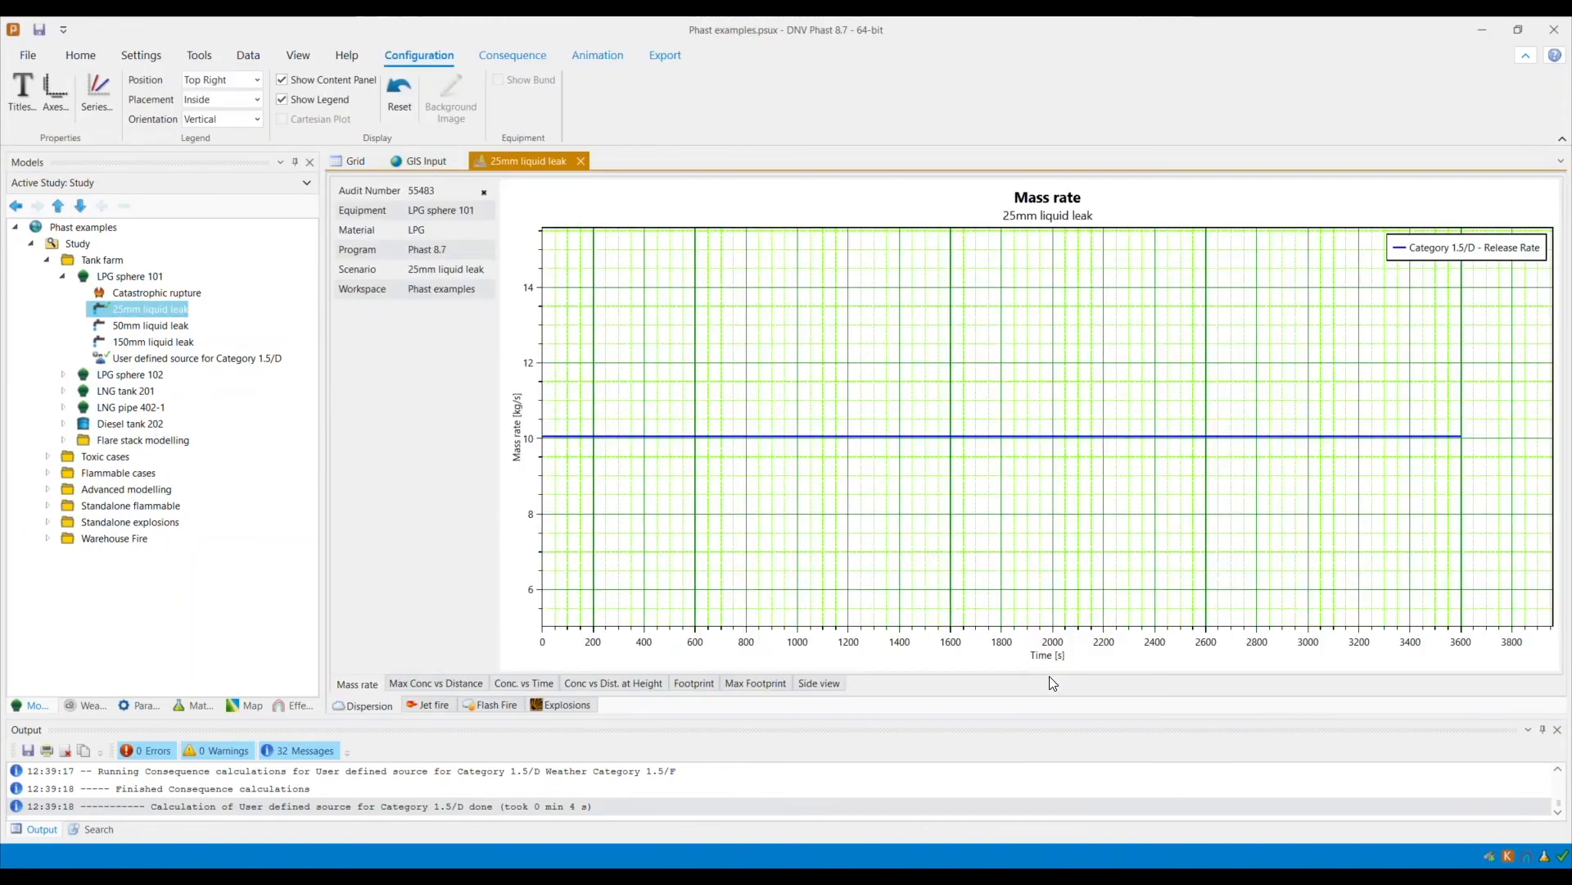
Generate the user-defined source result graphs for Category 1.5/D only, showing its steady 15 kg/s mass rate.
{"action": "left_click", "coordinate": [198, 360]}
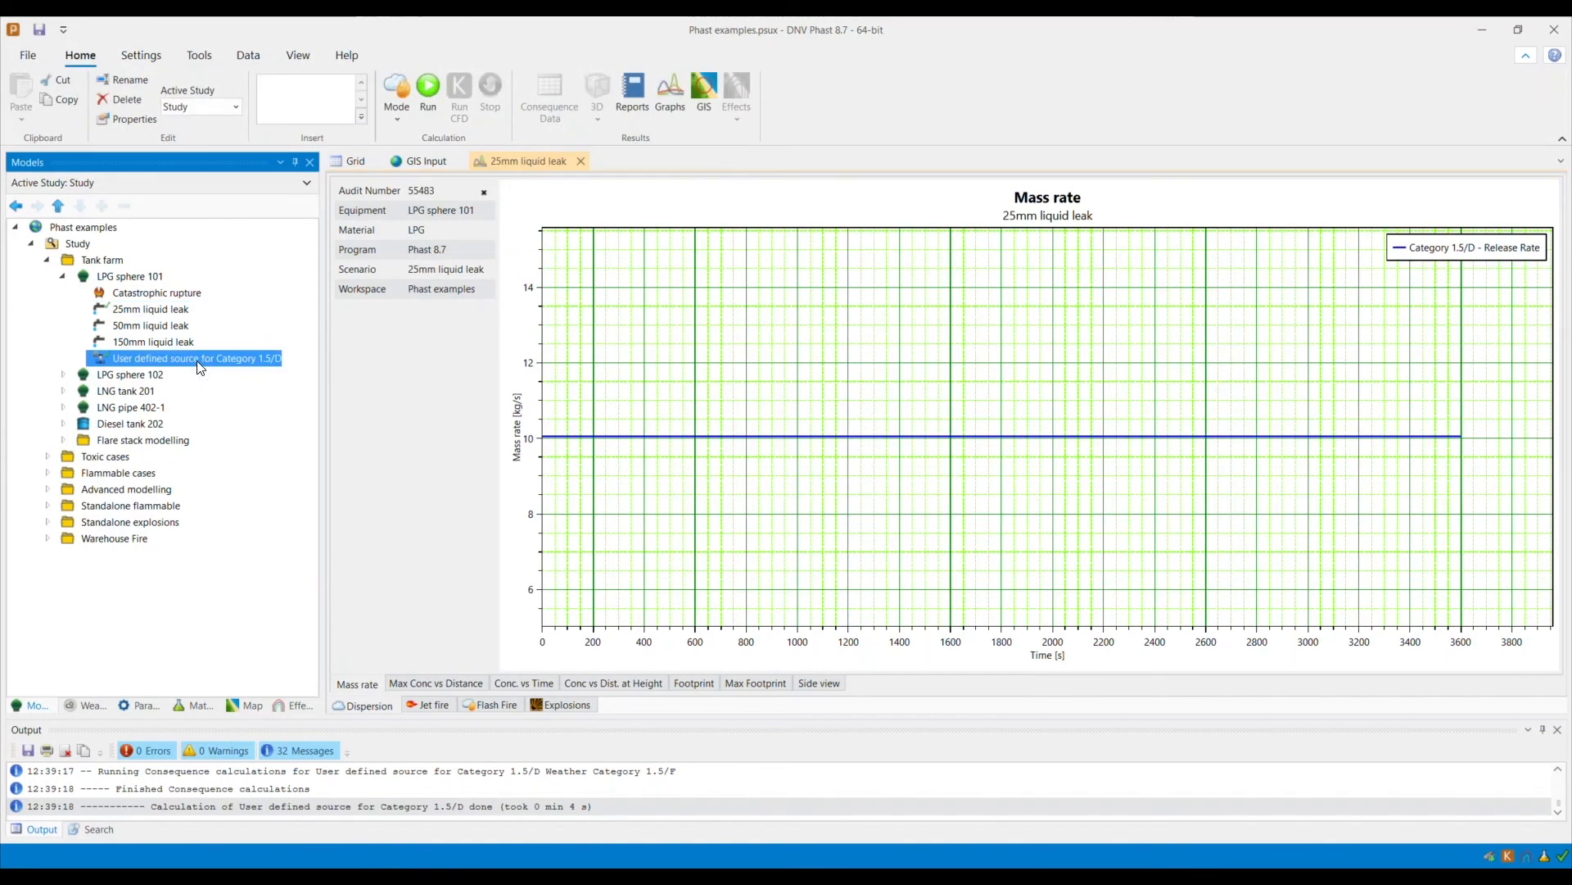
{"action": "left_click", "coordinate": [670, 108]}
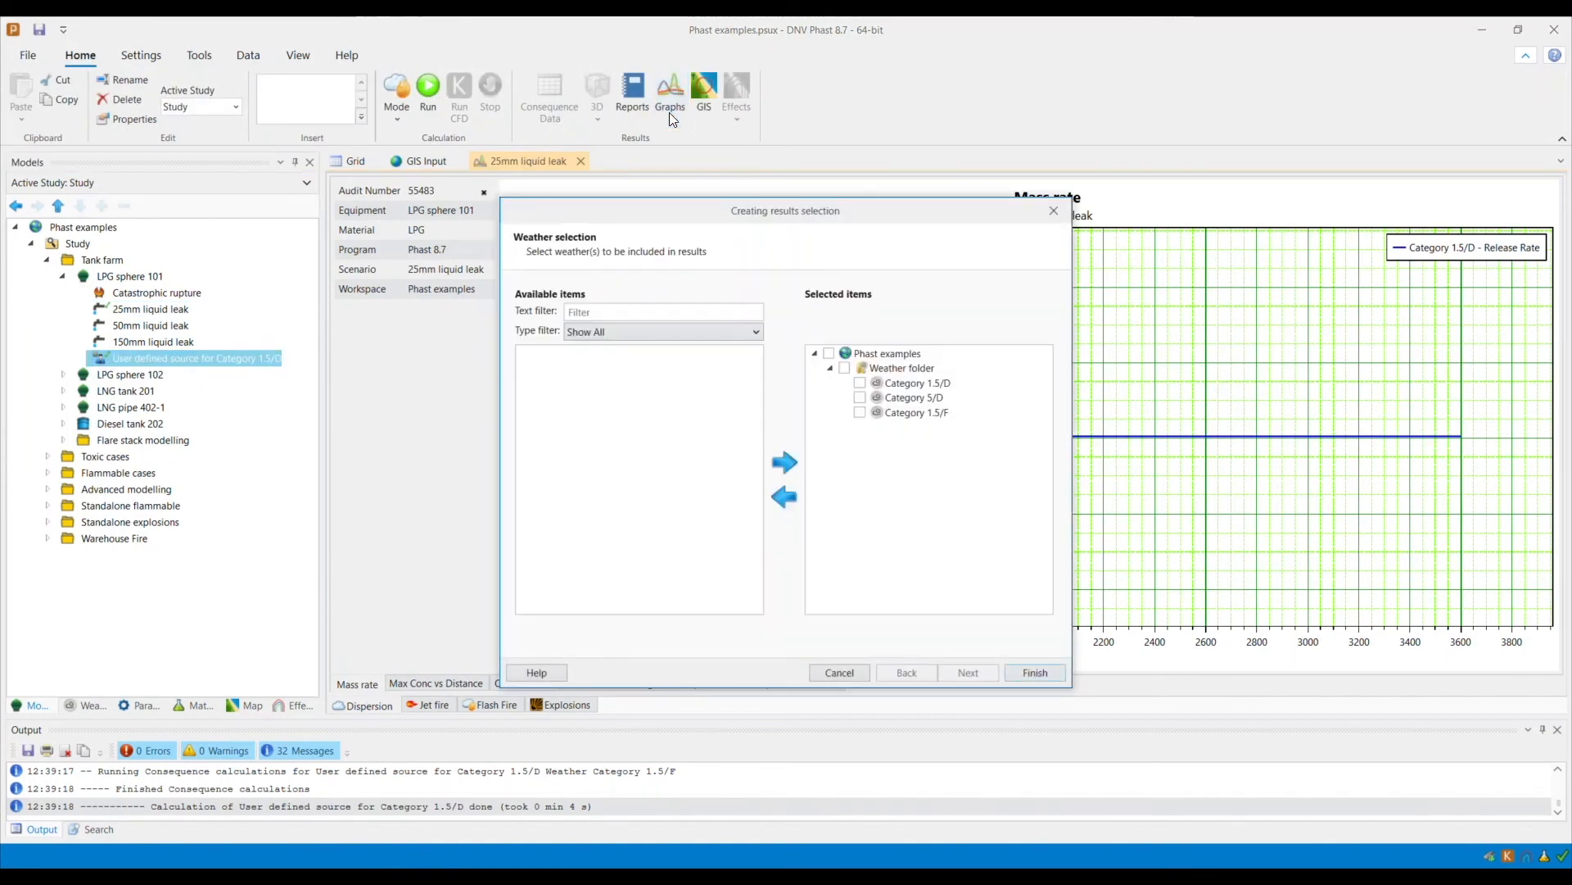
{"action": "left_click", "coordinate": [860, 397]}
{"action": "left_click", "coordinate": [784, 497]}
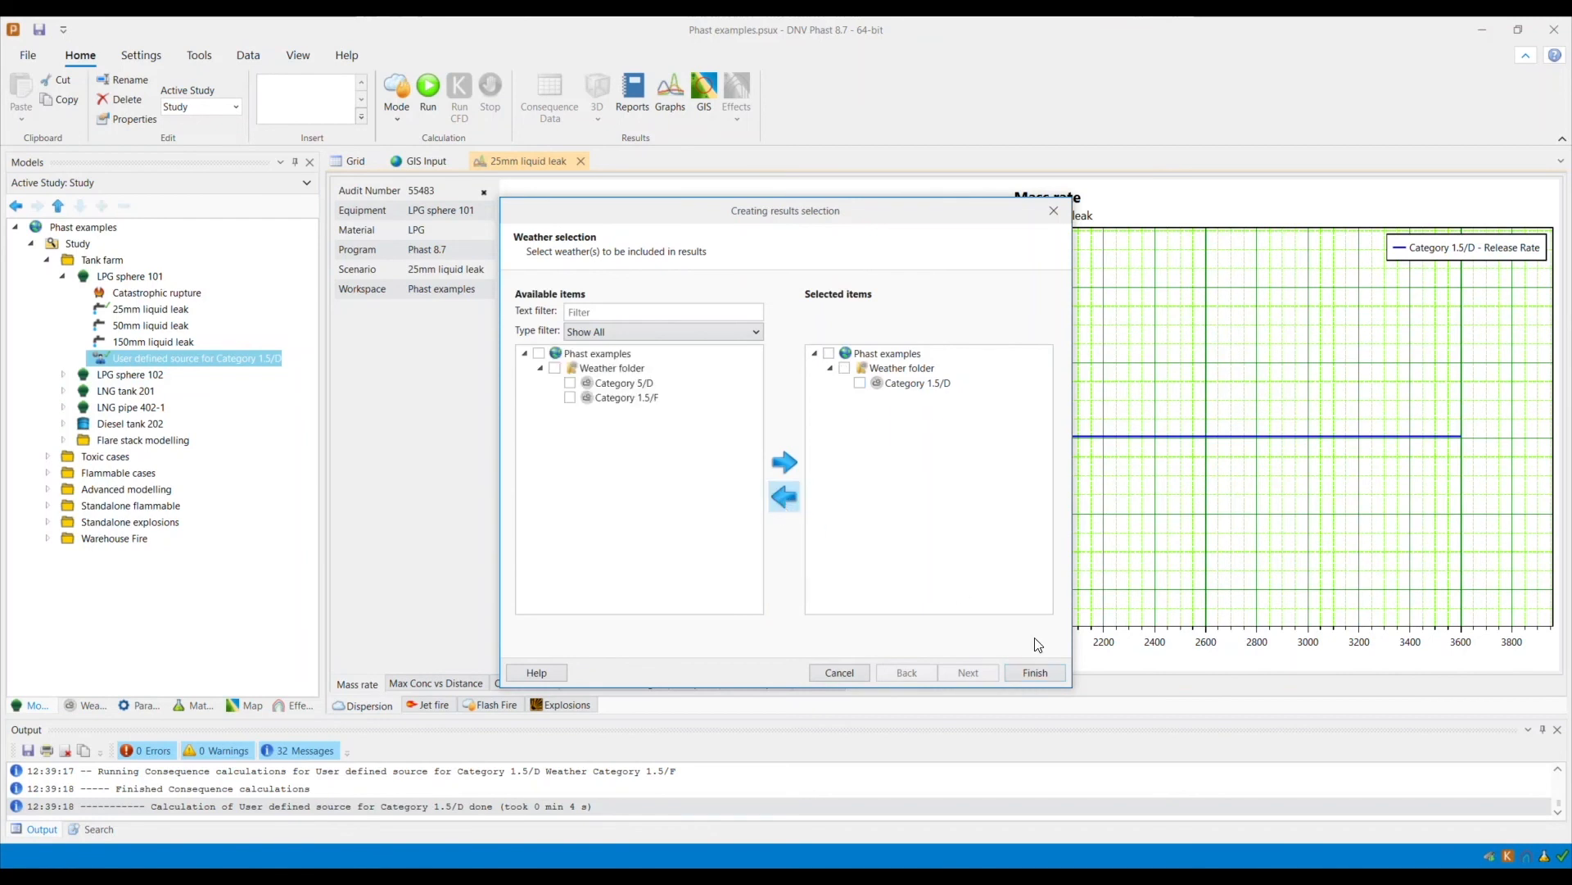
{"action": "left_click", "coordinate": [1051, 677]}
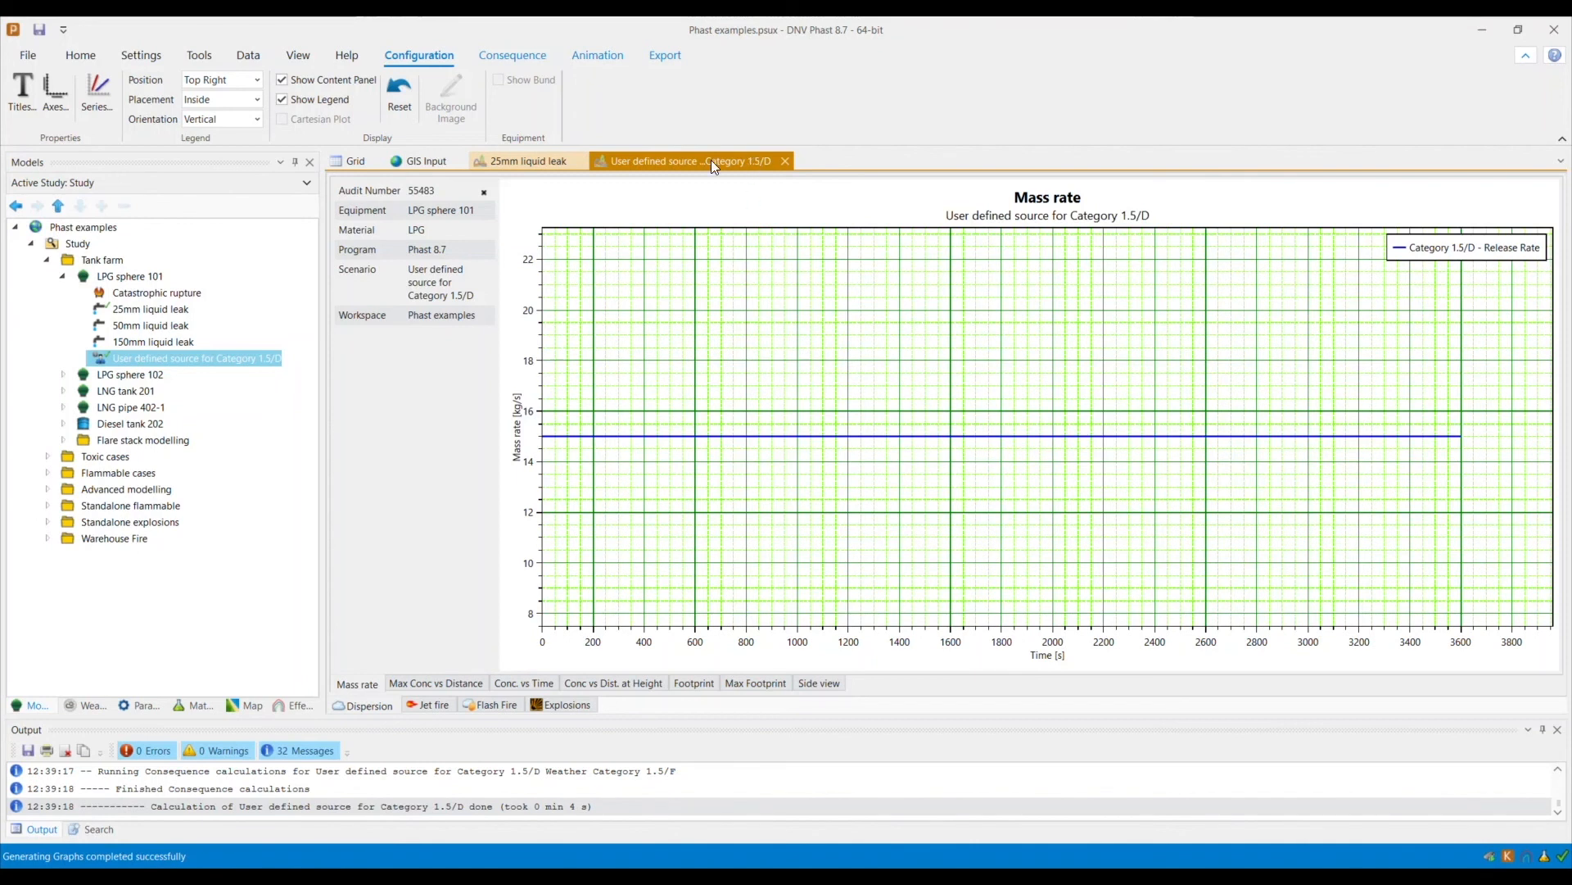
Dock the user-defined source graphs beside the leak graphs and show the cloud Side view in both.
{"action": "mouse_move", "coordinate": [712, 159]}
{"action": "left_mouse_down"}
{"action": "mouse_move", "coordinate": [969, 443]}
{"action": "mouse_move", "coordinate": [983, 438]}
{"action": "left_mouse_up"}
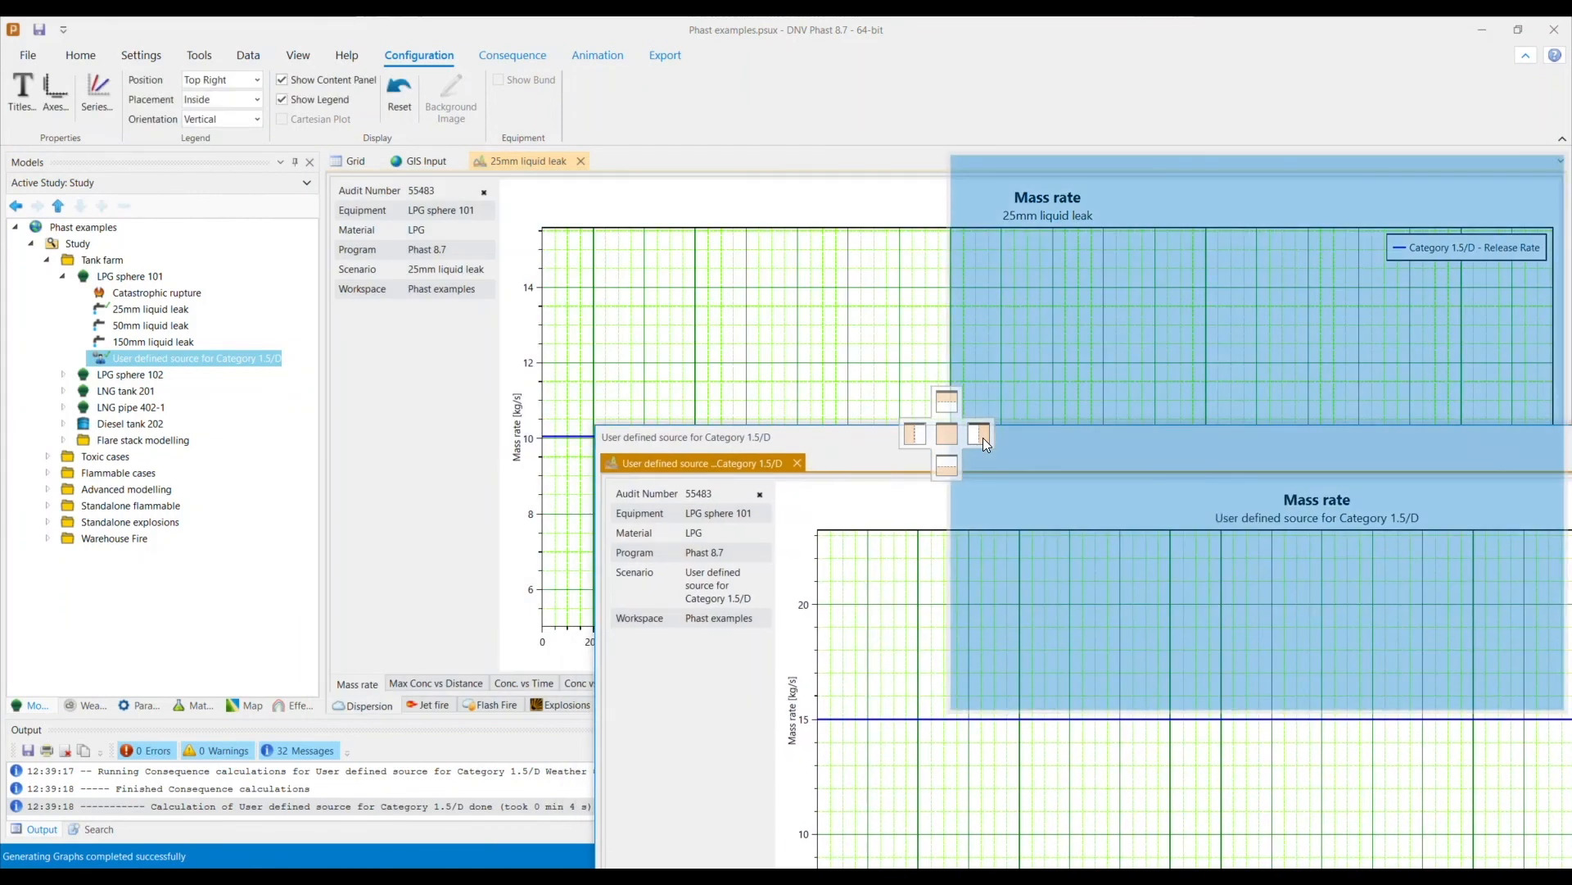
{"action": "left_click_drag", "start_coordinate": [982, 439], "coordinate": [983, 438]}
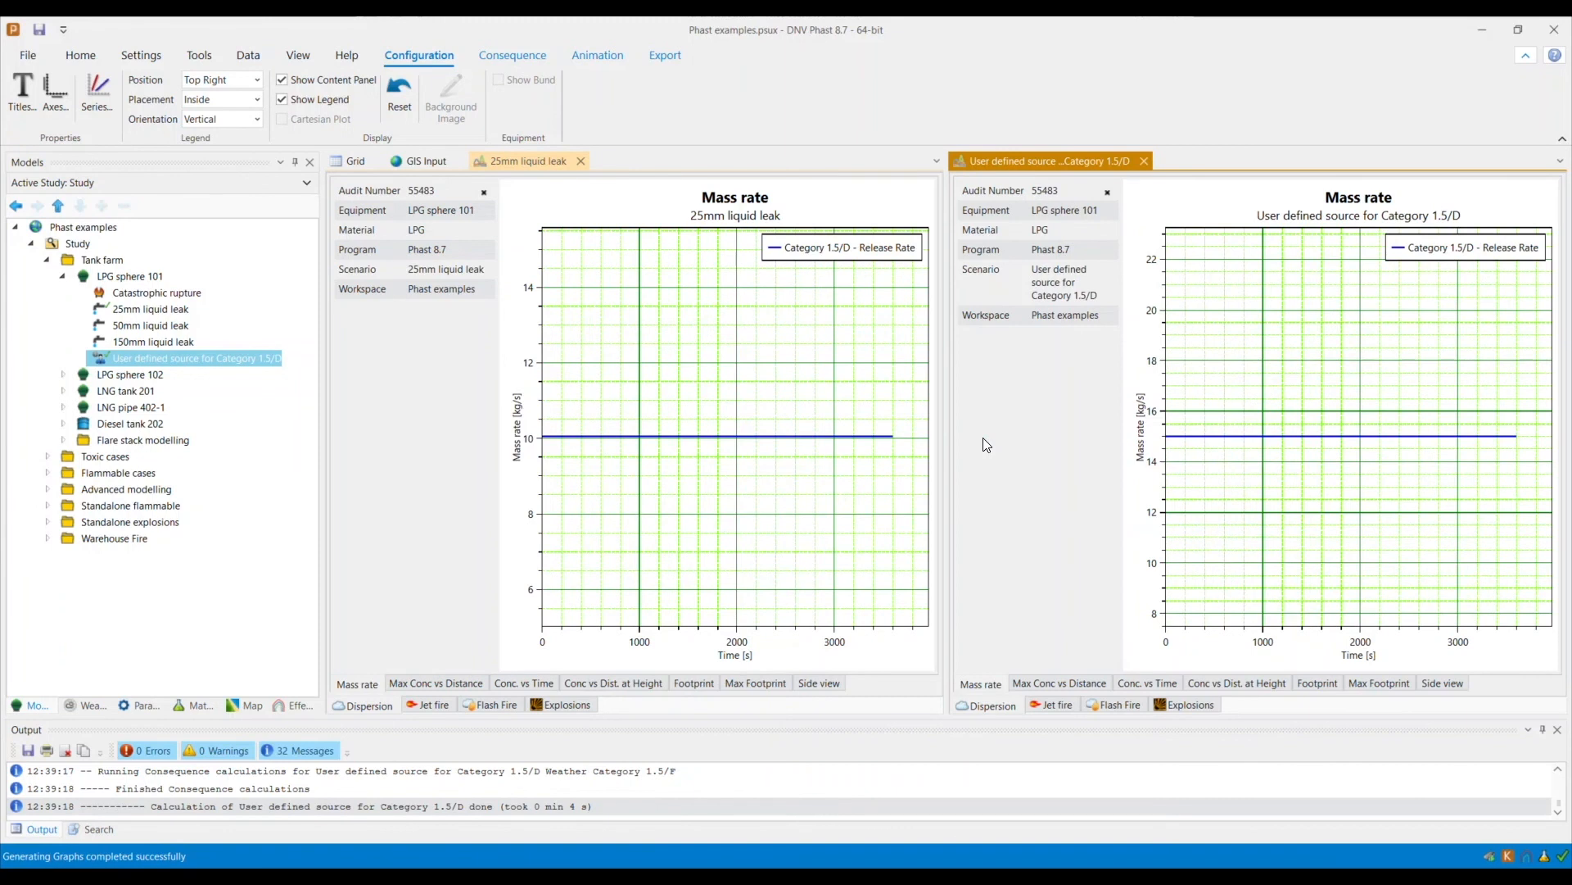
{"action": "left_click", "coordinate": [816, 685]}
{"action": "left_click", "coordinate": [1444, 685]}
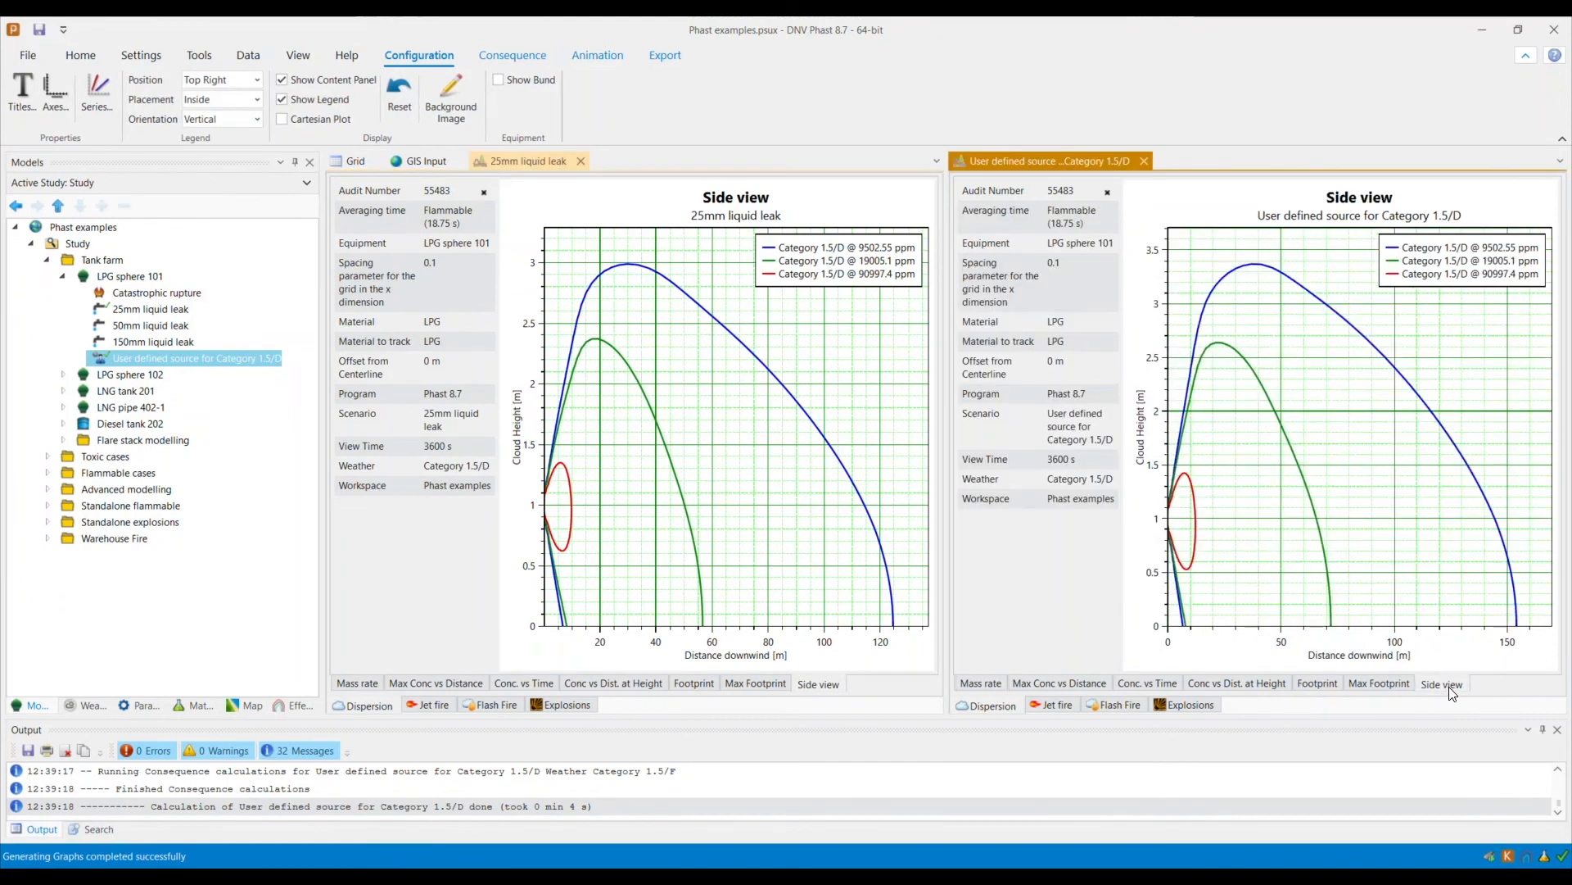